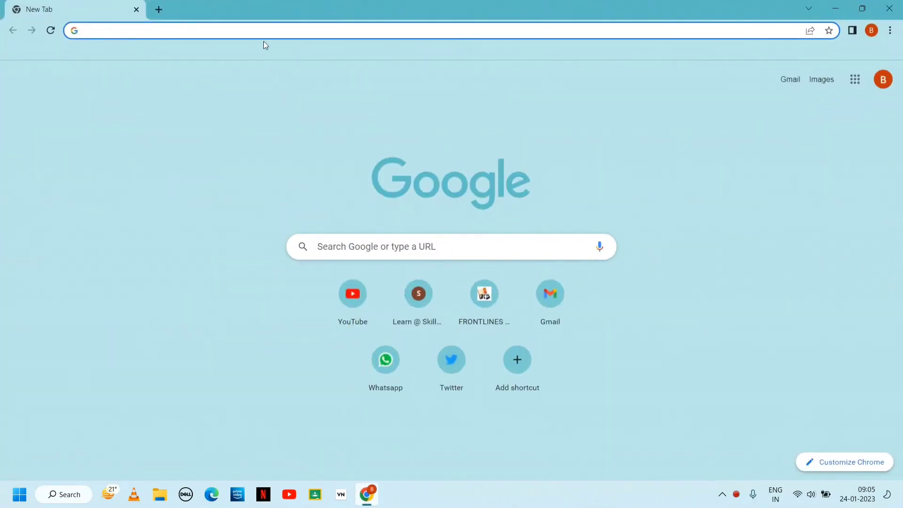
# Search Google for 'chatgpt' and scroll through the results, ending back at the top
pyautogui.write('chat')
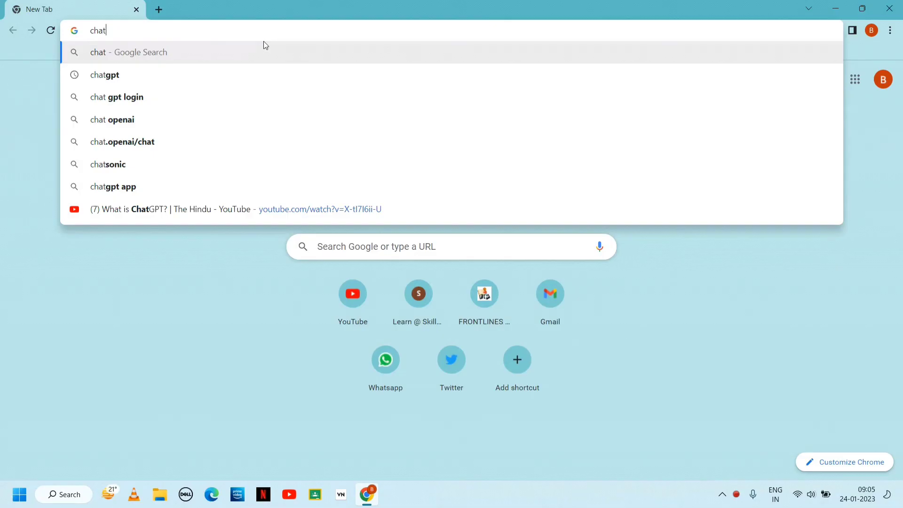
pyautogui.write('gpt')
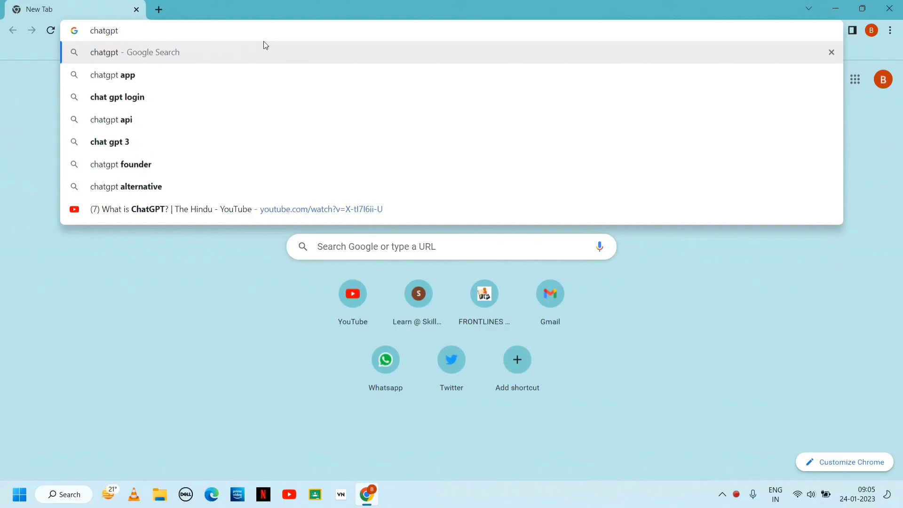
pyautogui.press('Return')
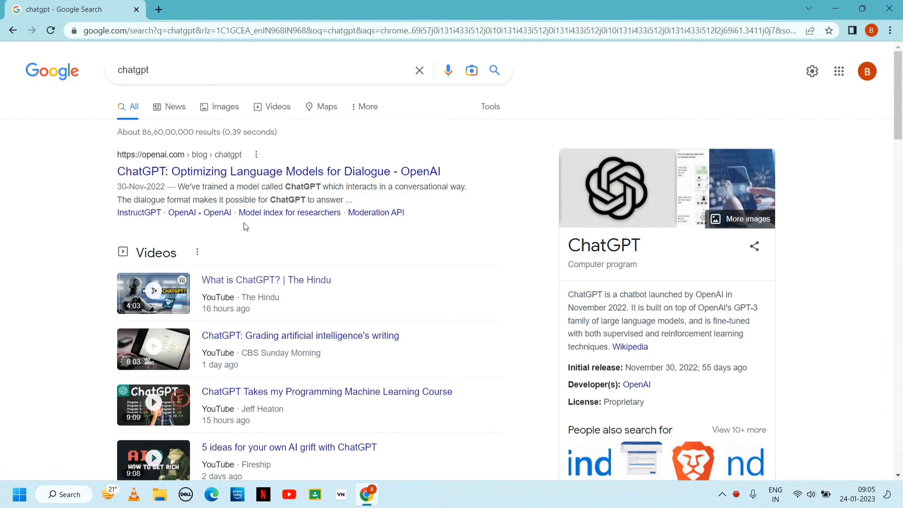
pyautogui.scroll(-10, 244, 227)
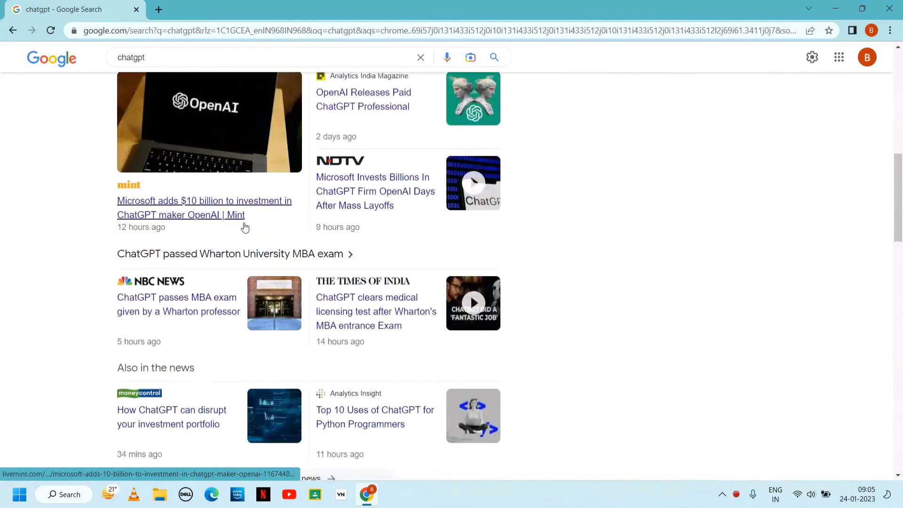
pyautogui.scroll(-7, 245, 227)
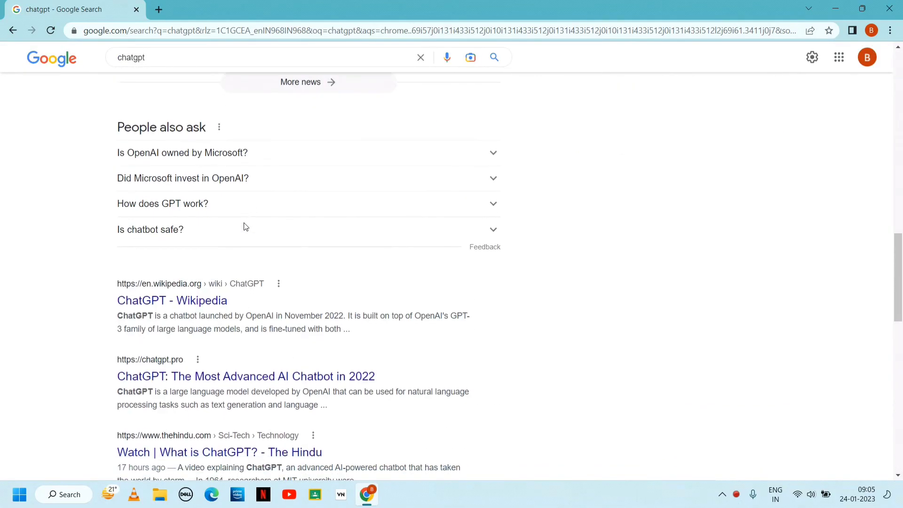
pyautogui.scroll(17, 210, 217)
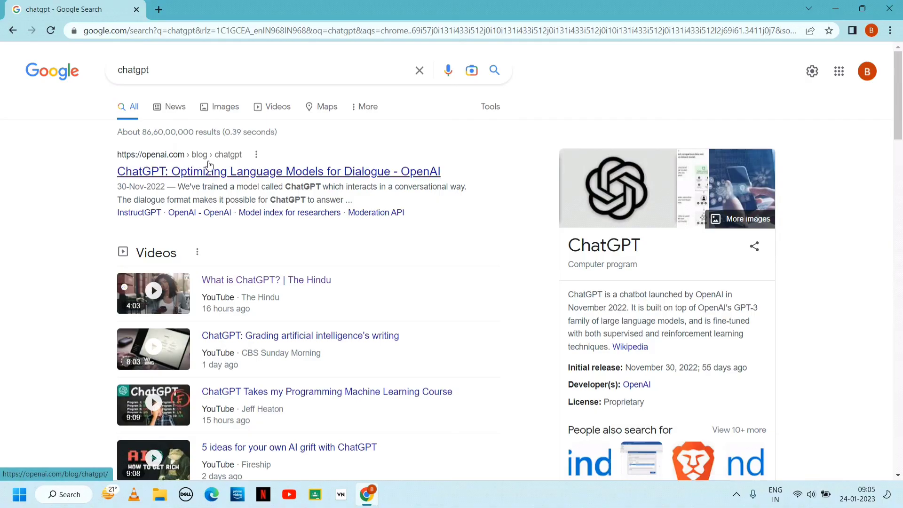
# Open OpenAI's ChatGPT blog post and launch Try ChatGPT in a new tab
pyautogui.click(234, 174)
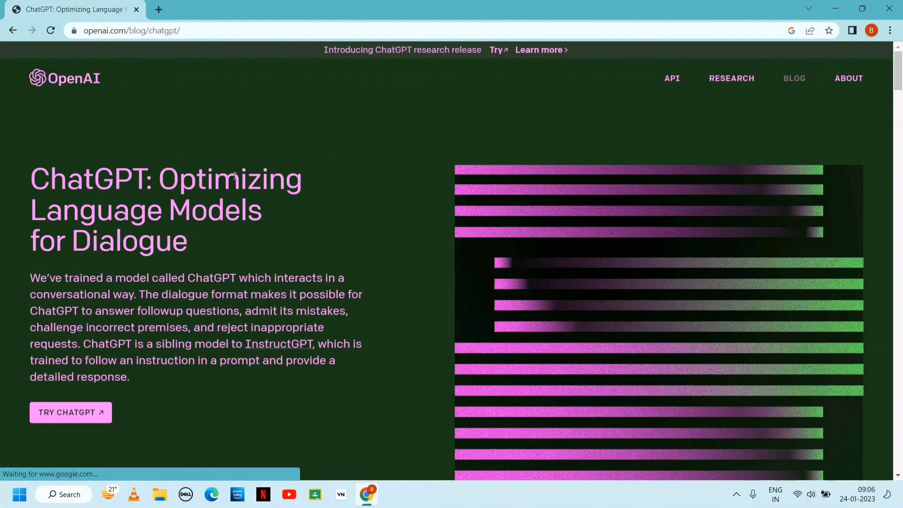
pyautogui.scroll(-1, 234, 175)
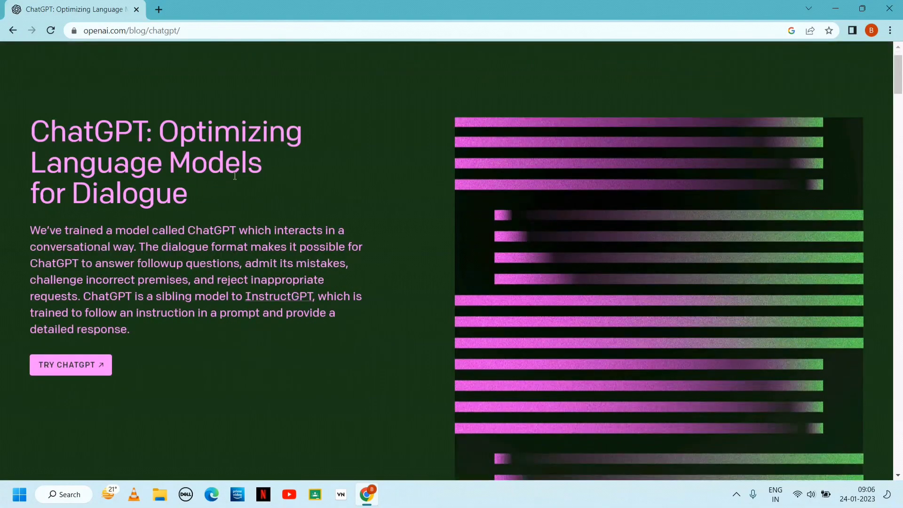
pyautogui.scroll(1, 234, 176)
pyautogui.scroll(-5, 235, 180)
pyautogui.scroll(-3, 235, 180)
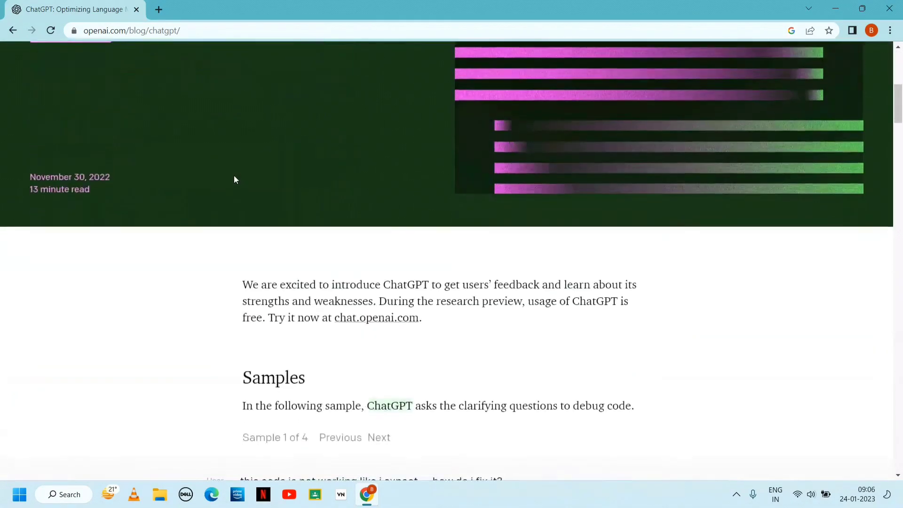
pyautogui.scroll(8, 236, 179)
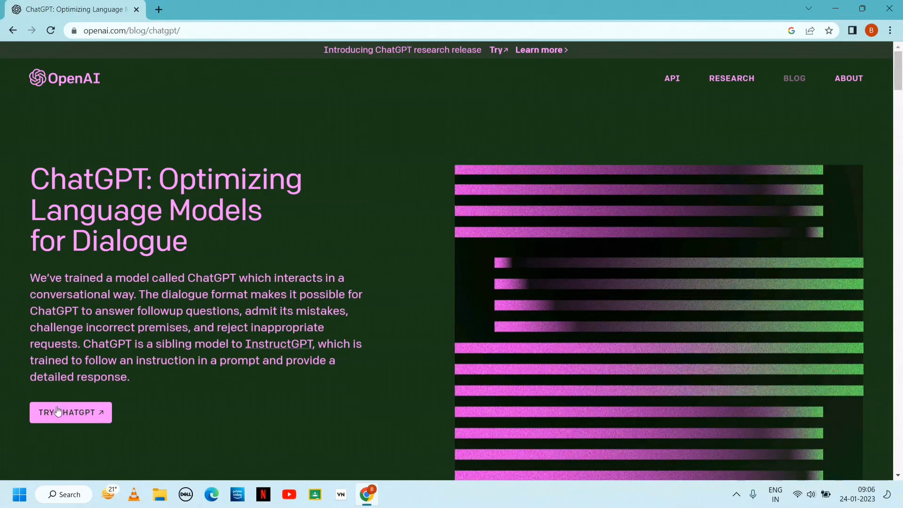
pyautogui.click(89, 413)
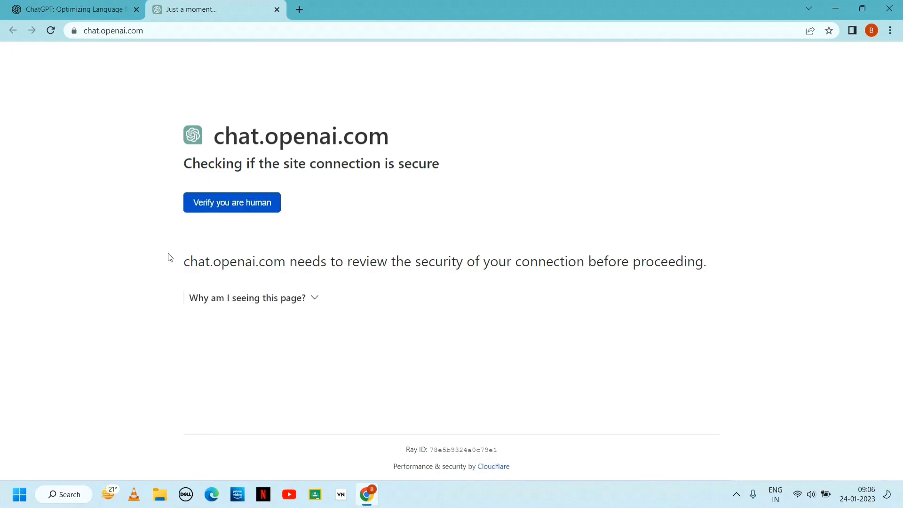
# Pass the 'Verify you are human' check and choose Sign up on the ChatGPT welcome page
pyautogui.click(219, 204)
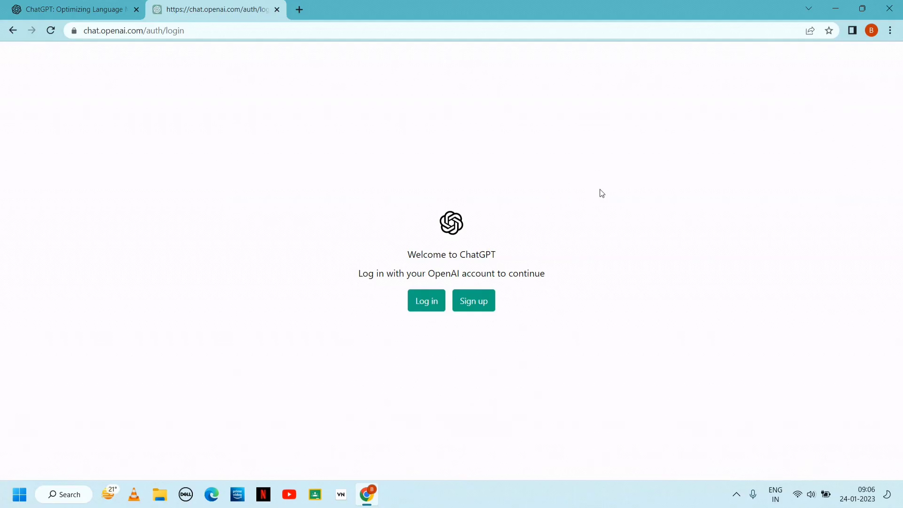
pyautogui.click(480, 303)
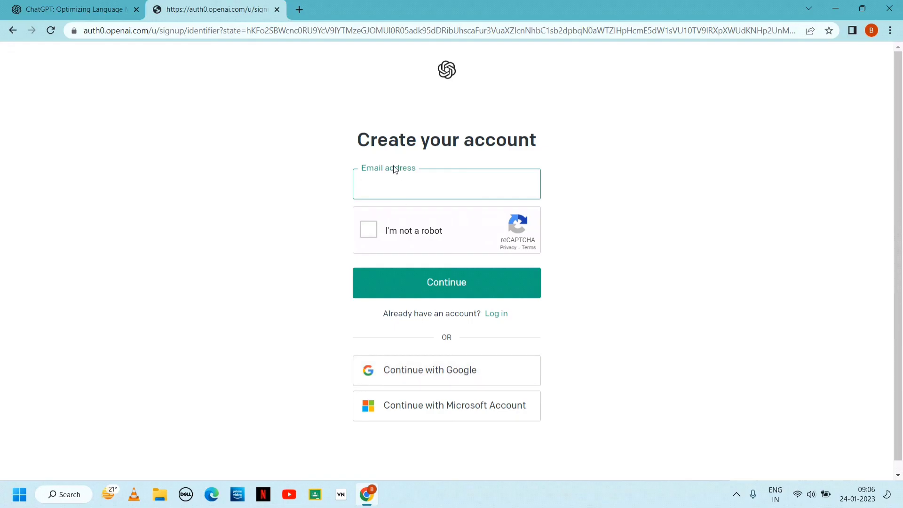
# Enter the account email address and solve the traffic-lights image captcha
pyautogui.click(378, 189)
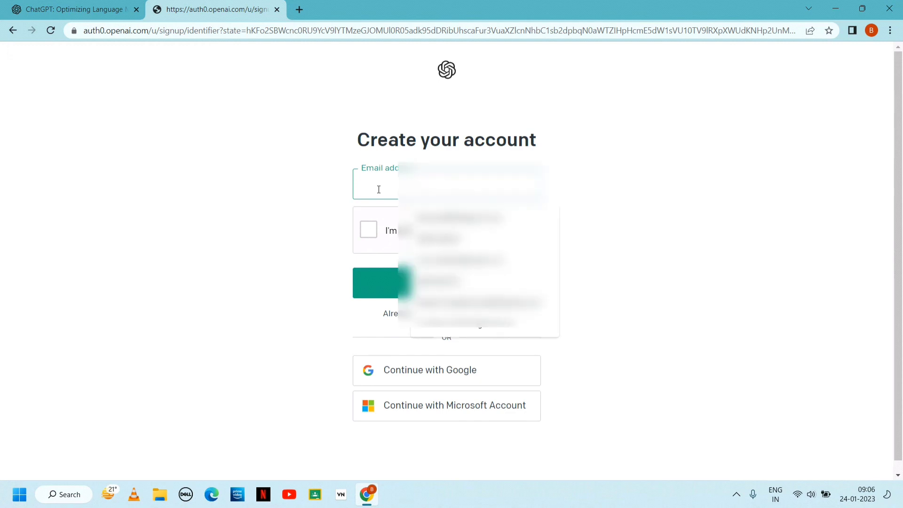
pyautogui.write('aka')
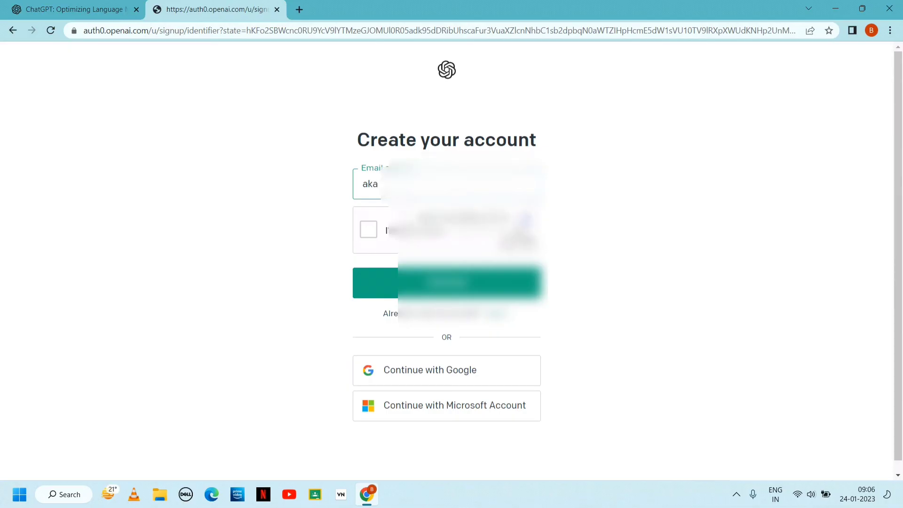
pyautogui.write('b')
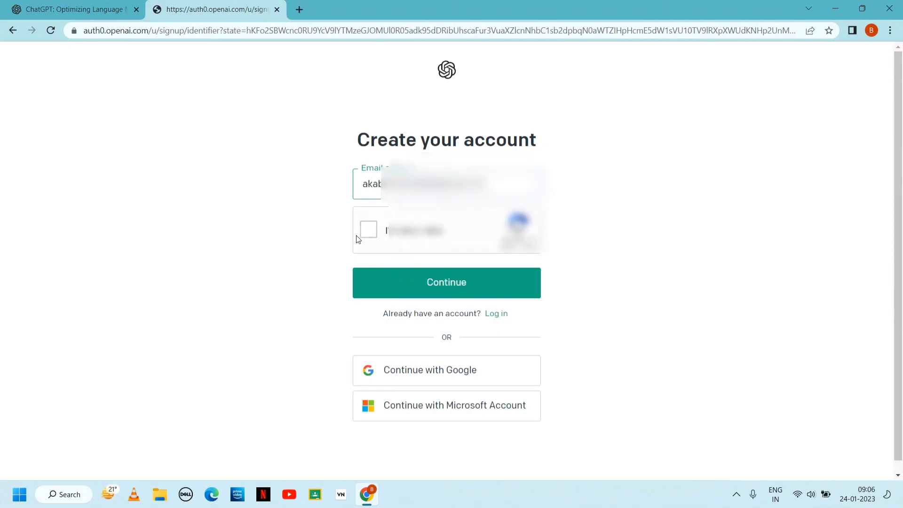
pyautogui.click(369, 229)
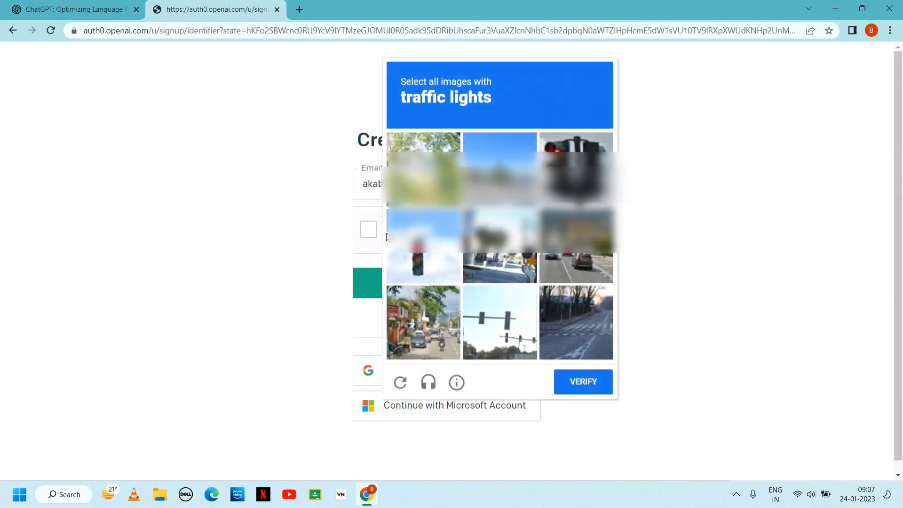
pyautogui.click(424, 245)
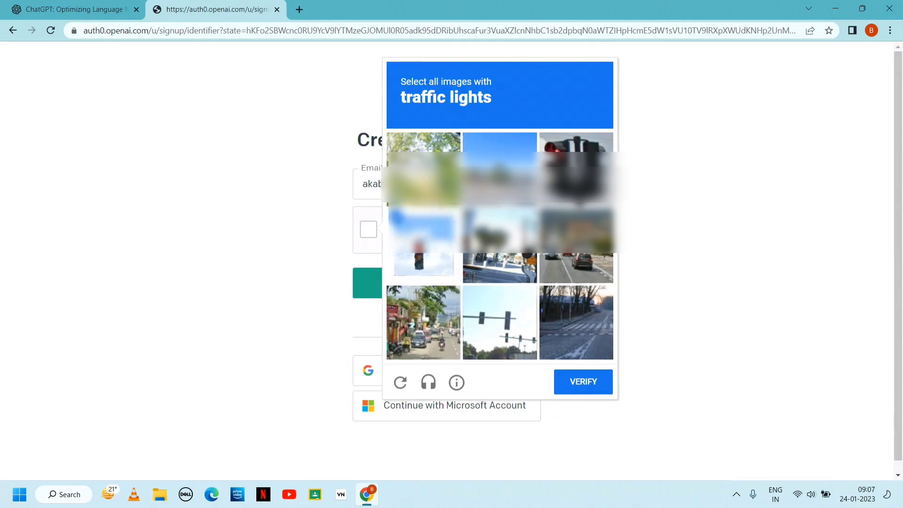
pyautogui.click(423, 169)
pyautogui.click(575, 169)
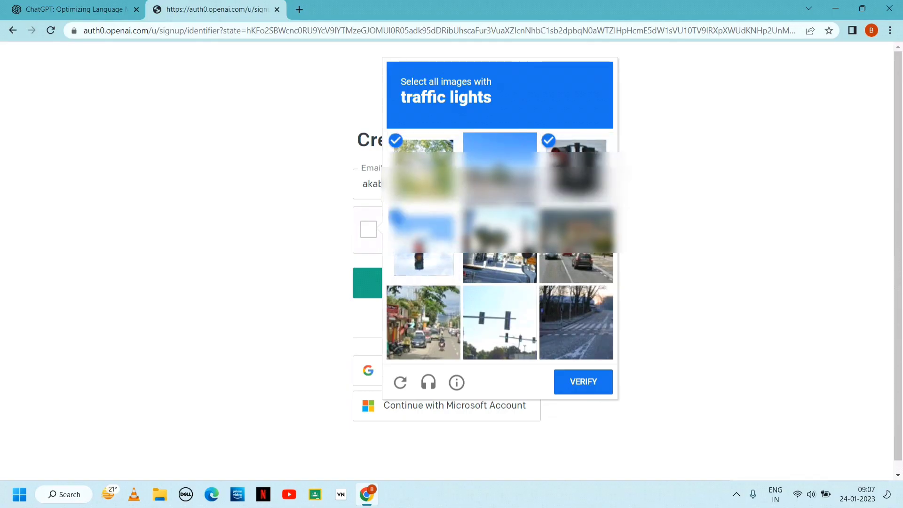
pyautogui.click(509, 325)
pyautogui.click(578, 382)
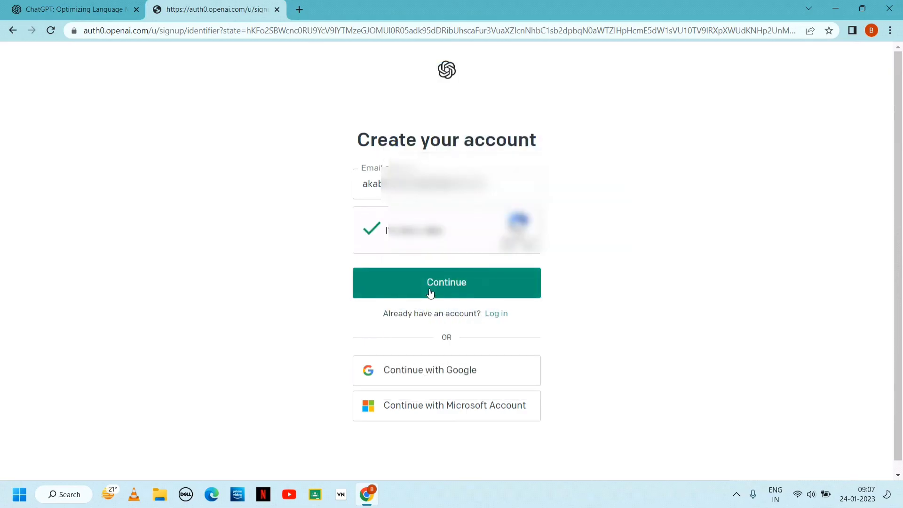
# Submit the email, then enter the account password and continue
pyautogui.click(430, 292)
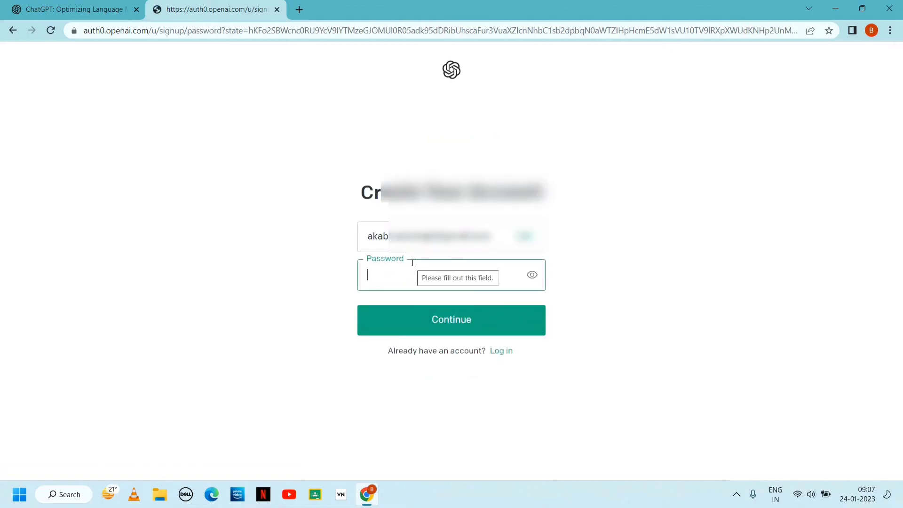
pyautogui.write('••••••••')
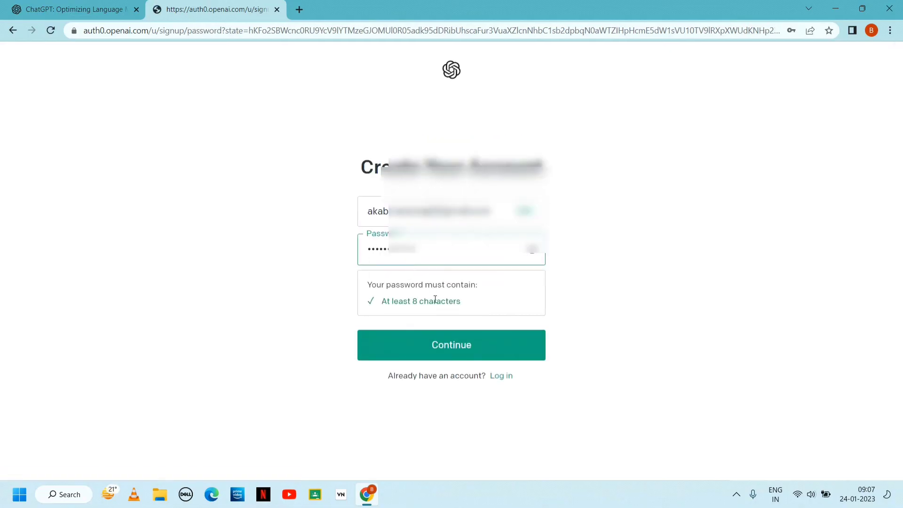
pyautogui.click(447, 346)
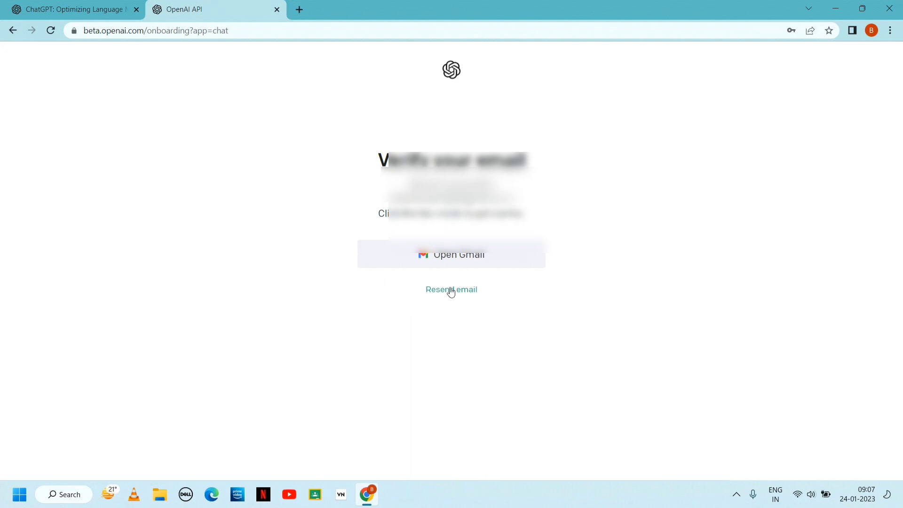
# Open OpenAI's 'Verify your email' message in Gmail and follow its Verify email address link
pyautogui.click(447, 258)
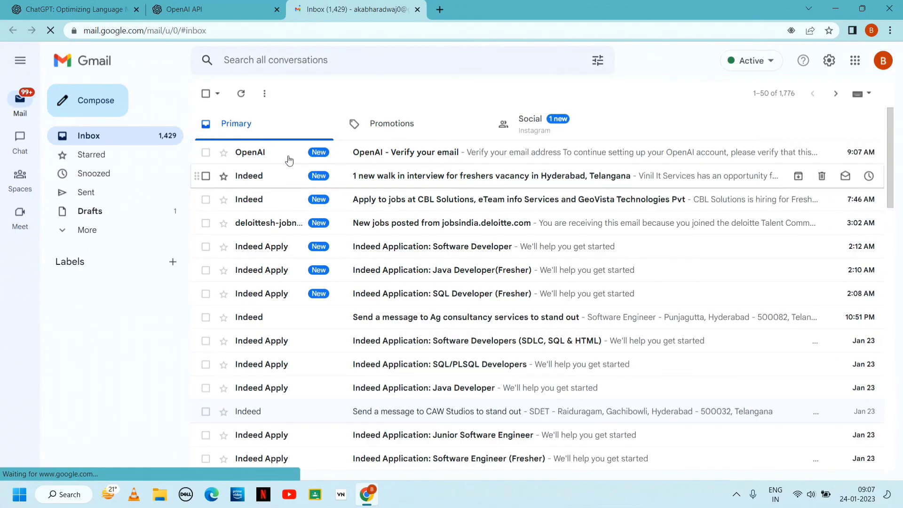
pyautogui.click(401, 160)
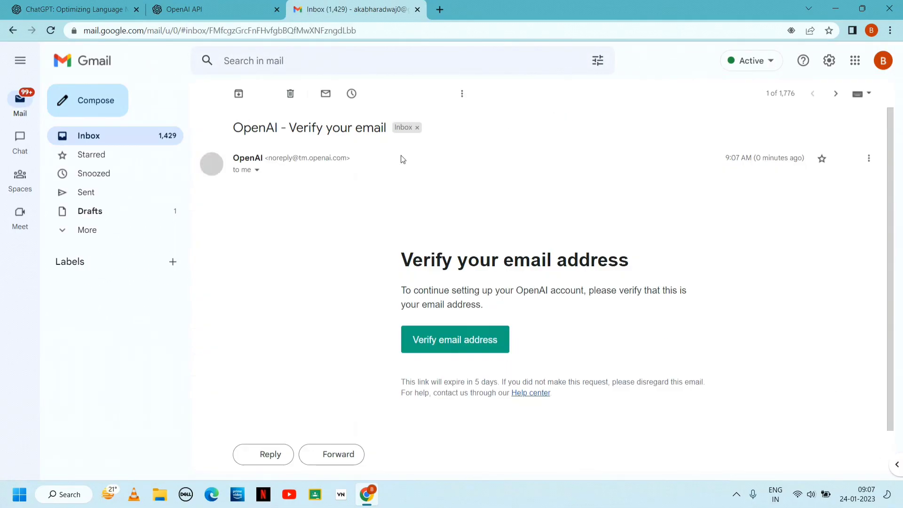
pyautogui.click(466, 340)
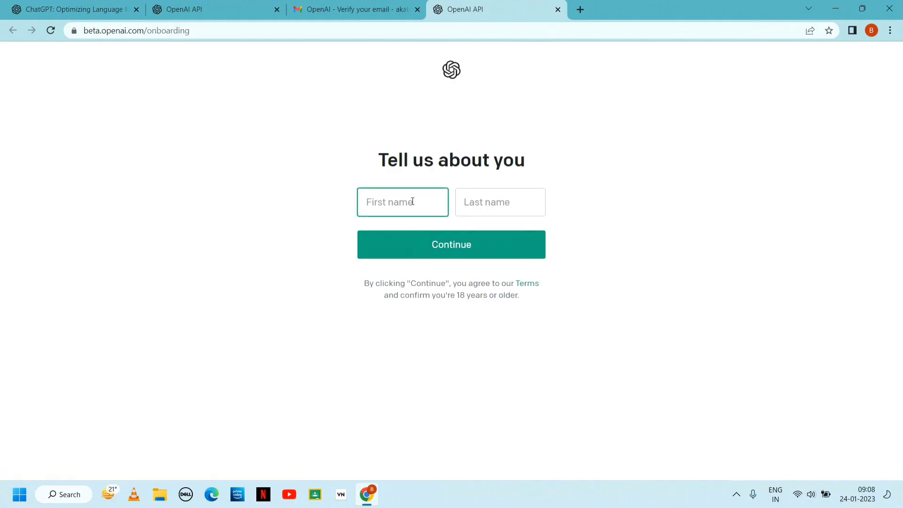
# Fill in the first and last name and continue to phone verification
pyautogui.write('B')
pyautogui.click(471, 206)
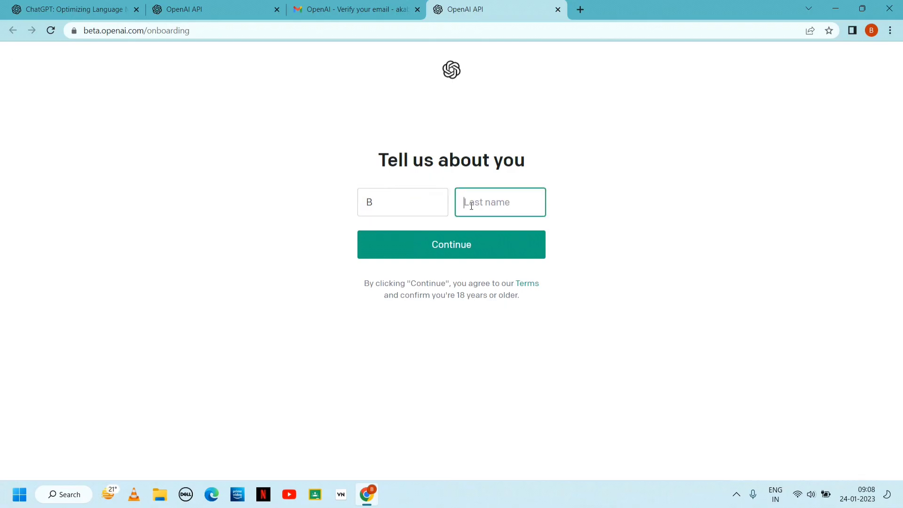
pyautogui.write('V')
pyautogui.click(459, 244)
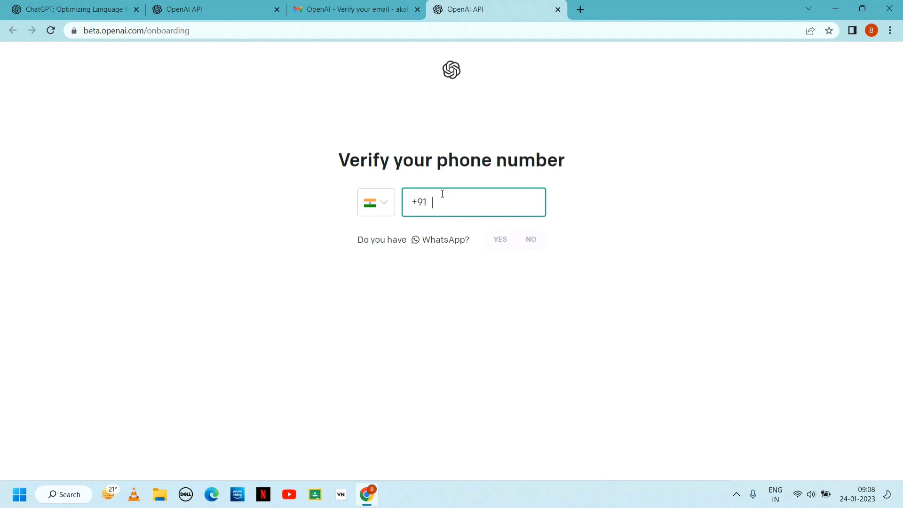
# Enter the phone number, answer No to WhatsApp, and enter the SMS verification code
pyautogui.write('86')
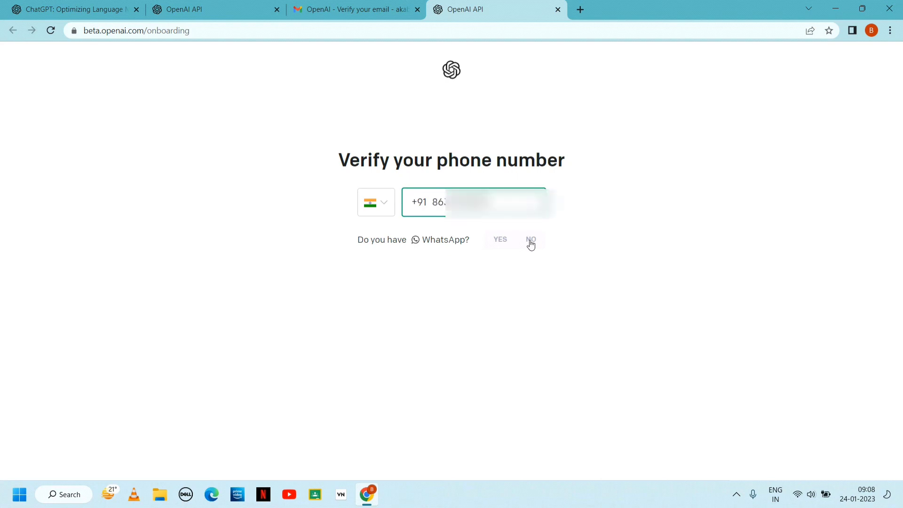
pyautogui.click(531, 241)
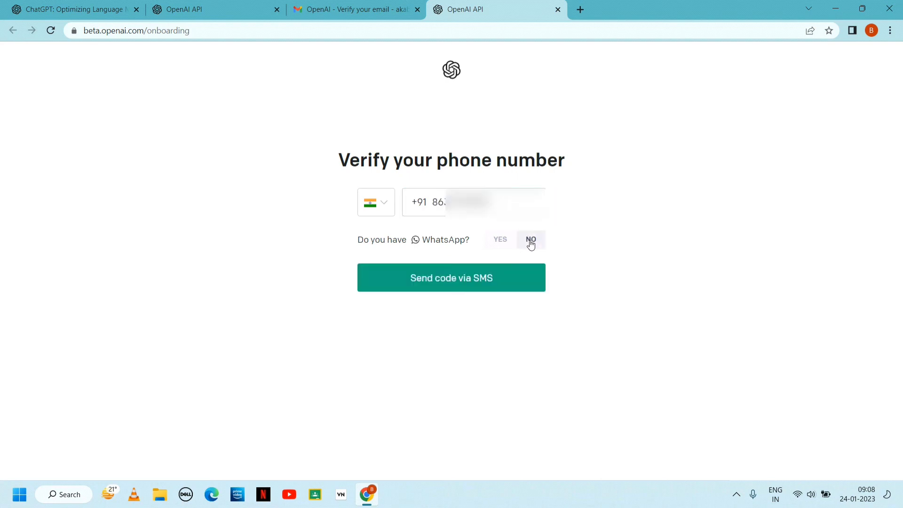
pyautogui.click(446, 279)
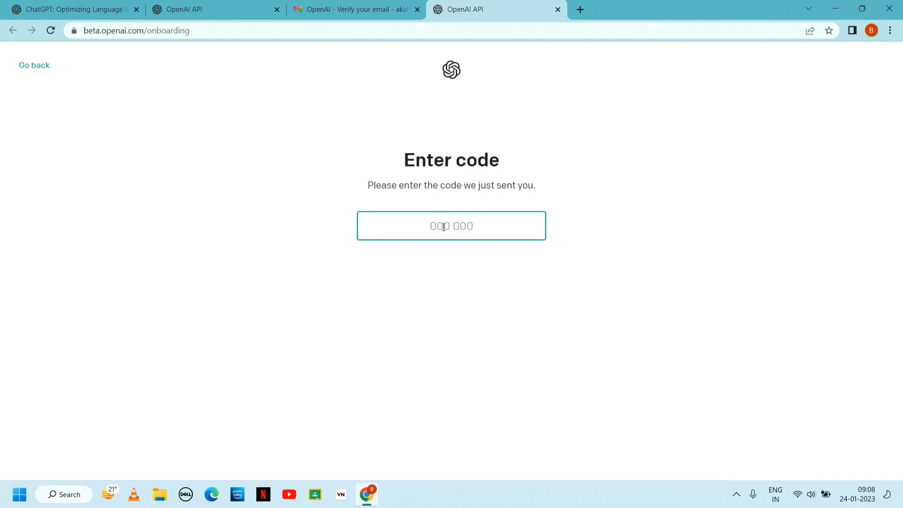
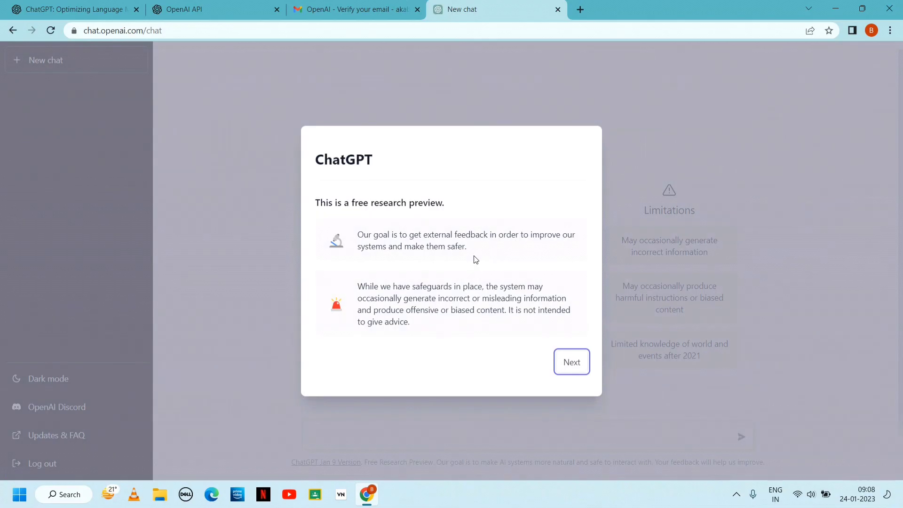
# Page through the welcome notice to Done, then select and deselect the 'Limited knowledge' text
pyautogui.click(567, 361)
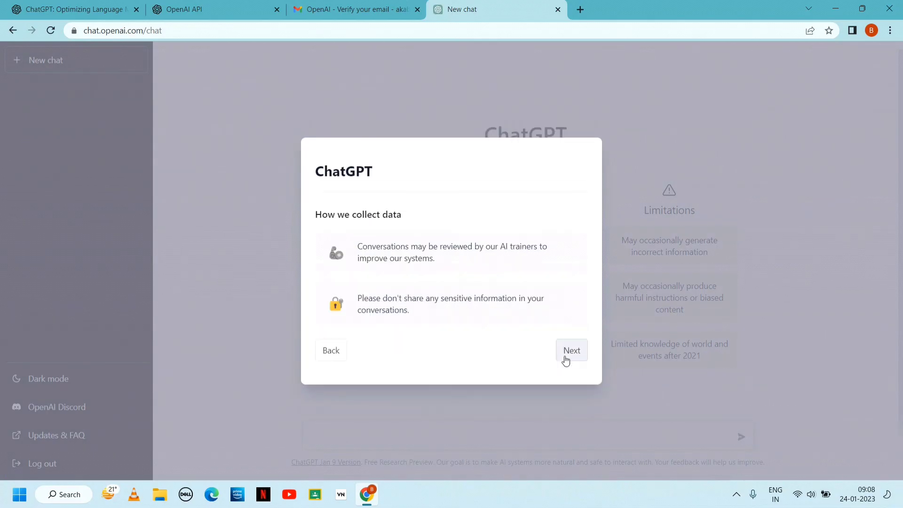
pyautogui.click(565, 360)
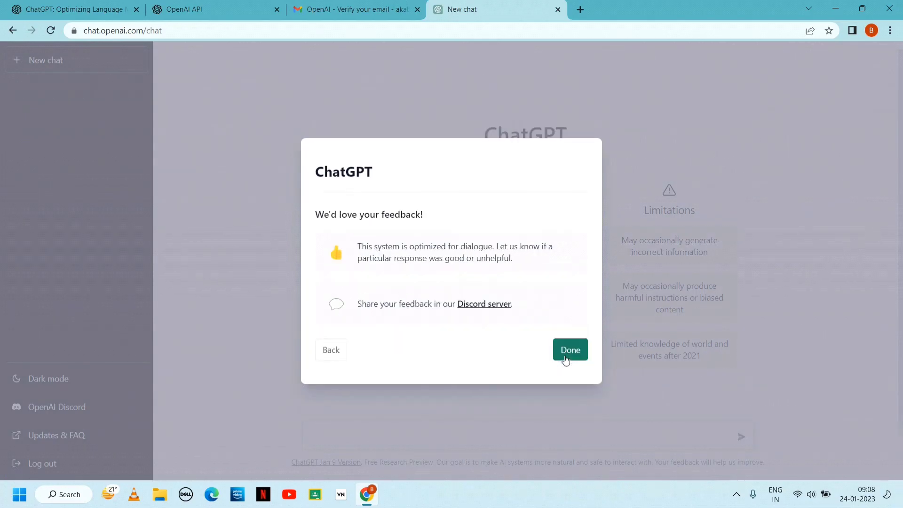
pyautogui.click(566, 360)
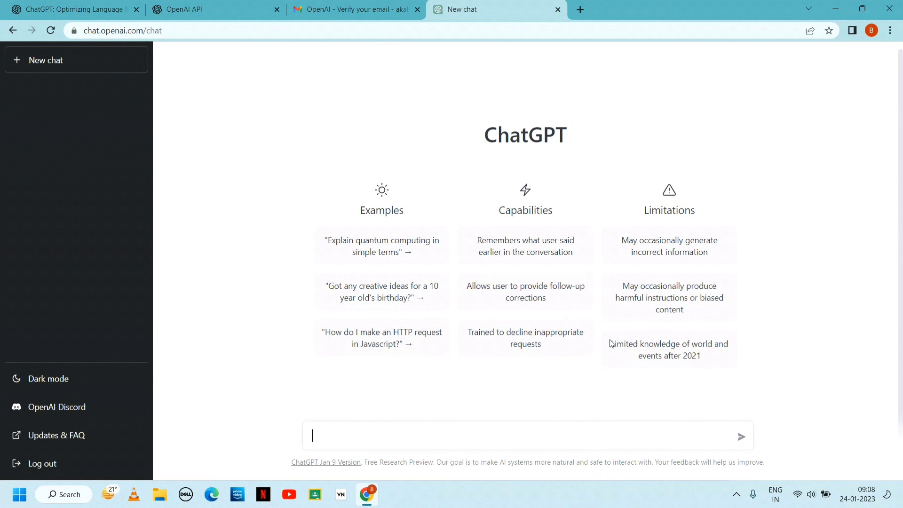
pyautogui.moveTo(619, 342); pyautogui.dragTo(734, 363)
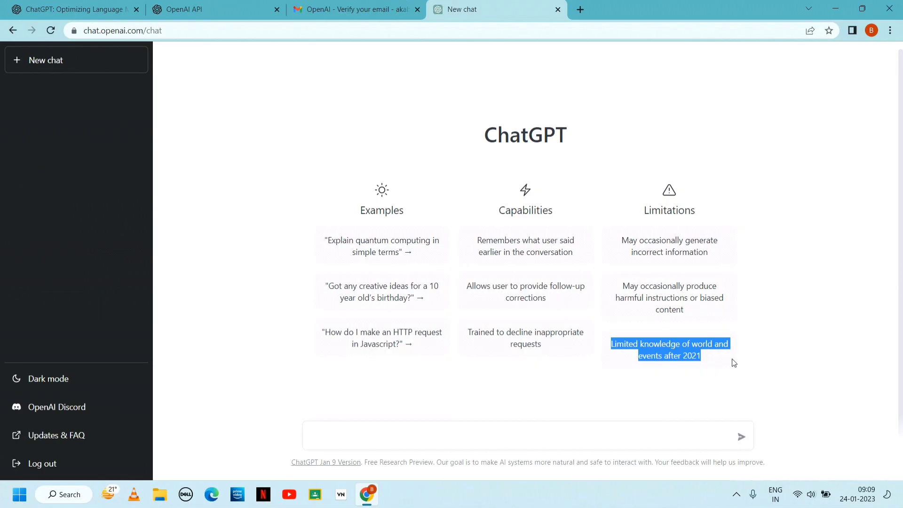
pyautogui.click(725, 326)
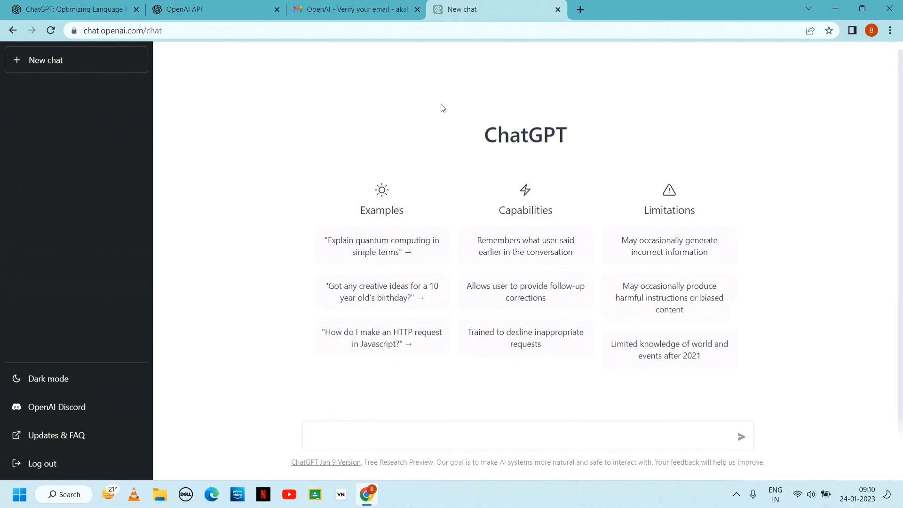
# Ask ChatGPT 'what is chatGPT', wait for its answer, then open a new browser tab
pyautogui.click(397, 433)
pyautogui.write('what is chatGPT')
pyautogui.press('Return')
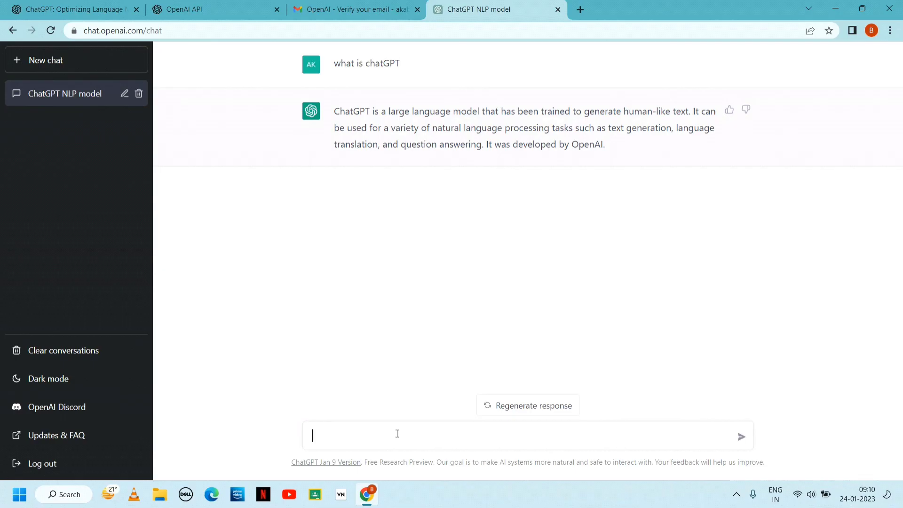
pyautogui.click(580, 10)
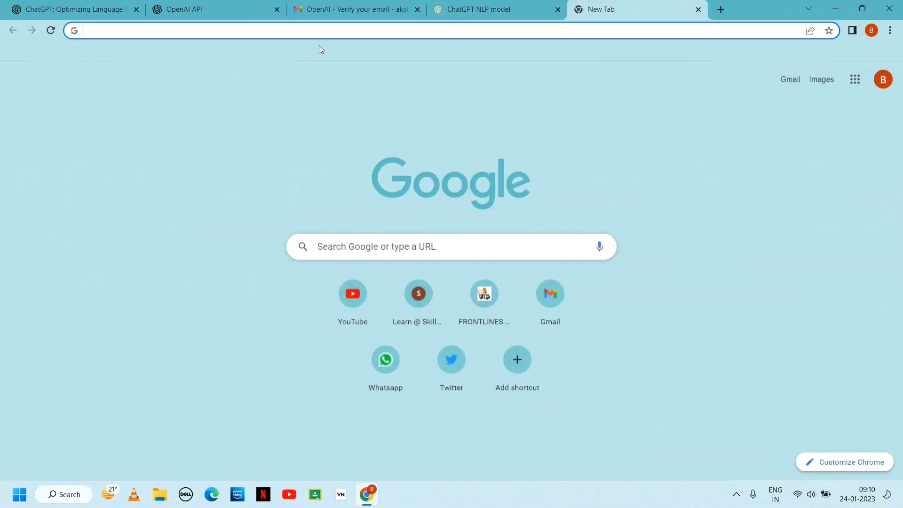
# Search Google for 'WHAT IS CHATGPT' and scroll the results down and back up
pyautogui.write('WHAT ')
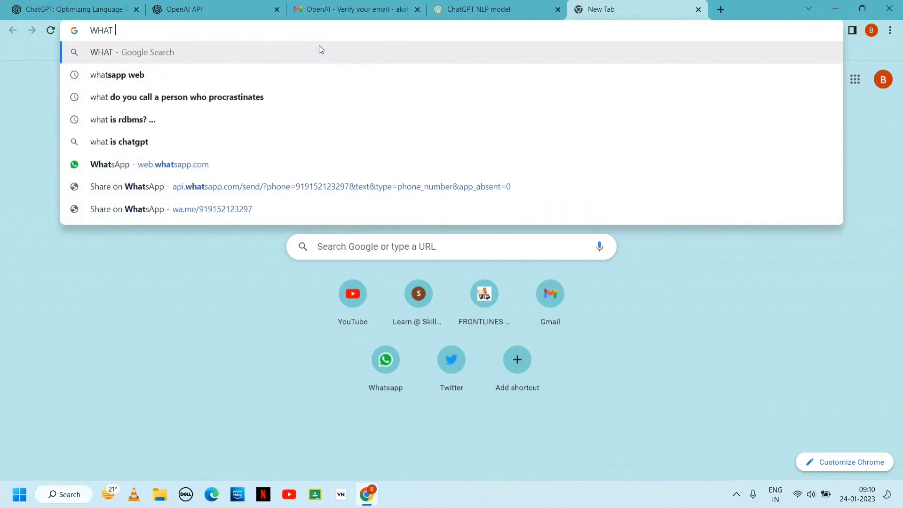
pyautogui.write('IS CHAT')
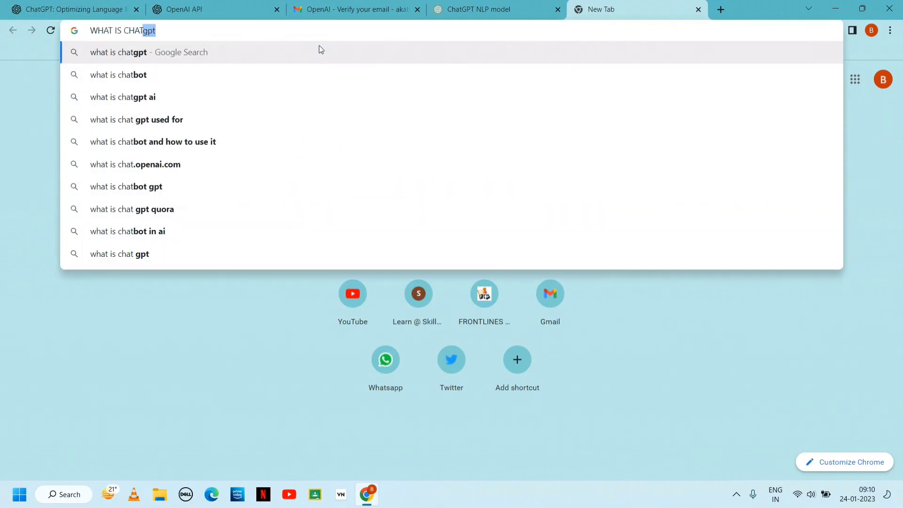
pyautogui.write('GPT')
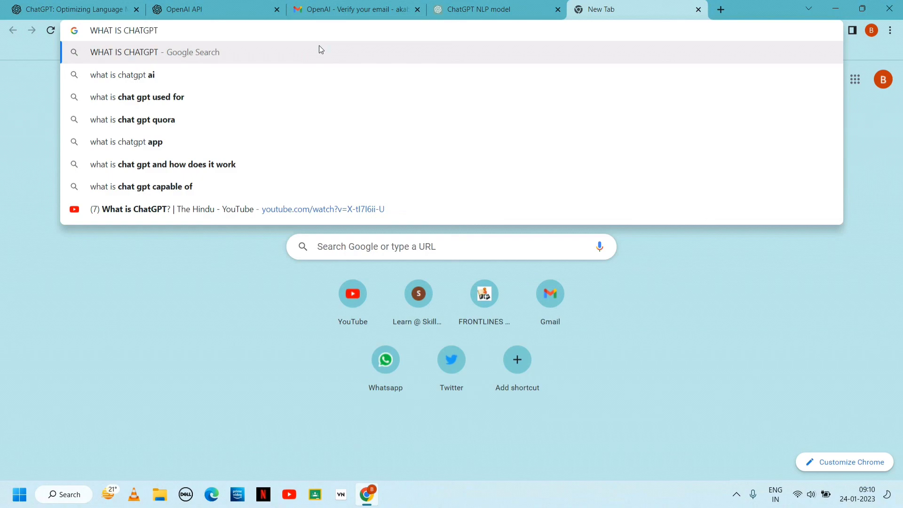
pyautogui.press('Return')
pyautogui.scroll(-1, 192, 297)
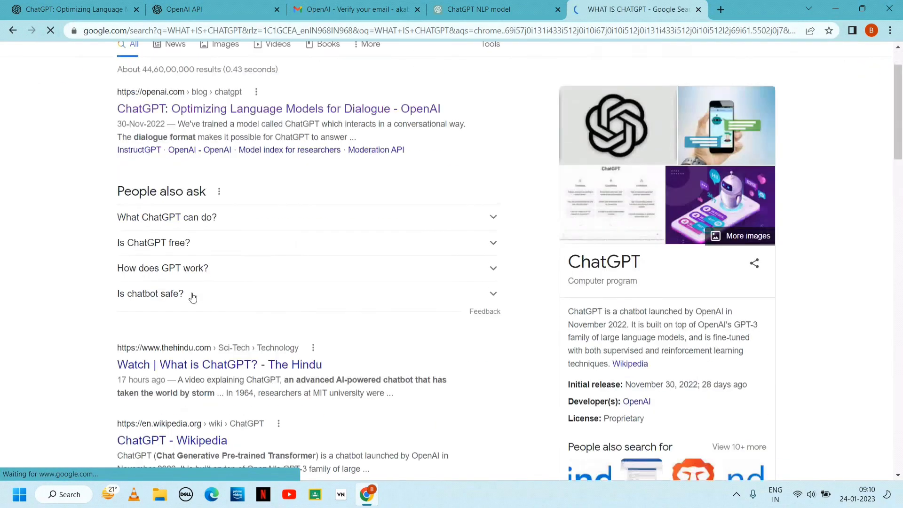
pyautogui.scroll(-20, 193, 297)
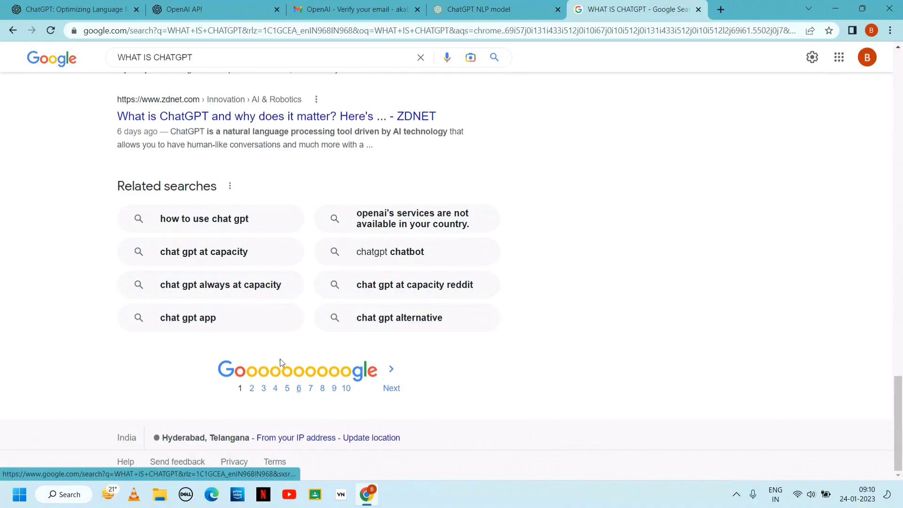
pyautogui.scroll(20, 338, 353)
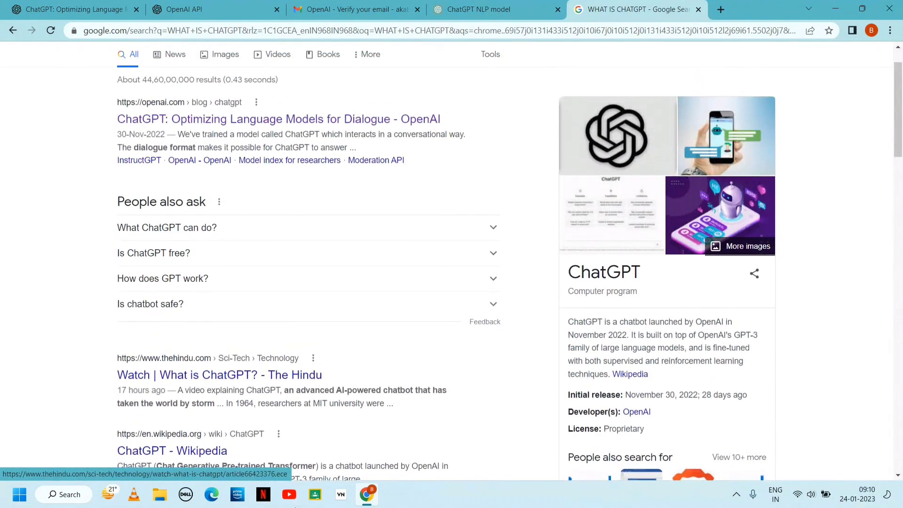
pyautogui.scroll(2, 332, 247)
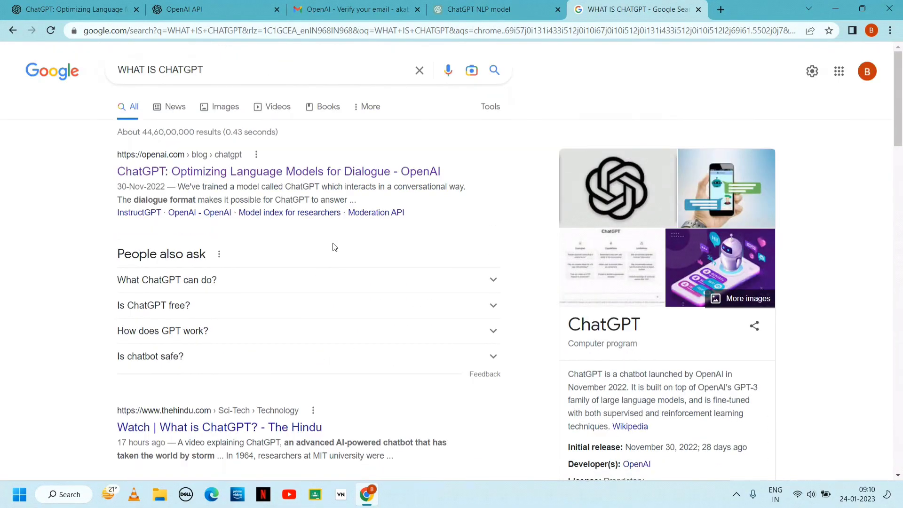